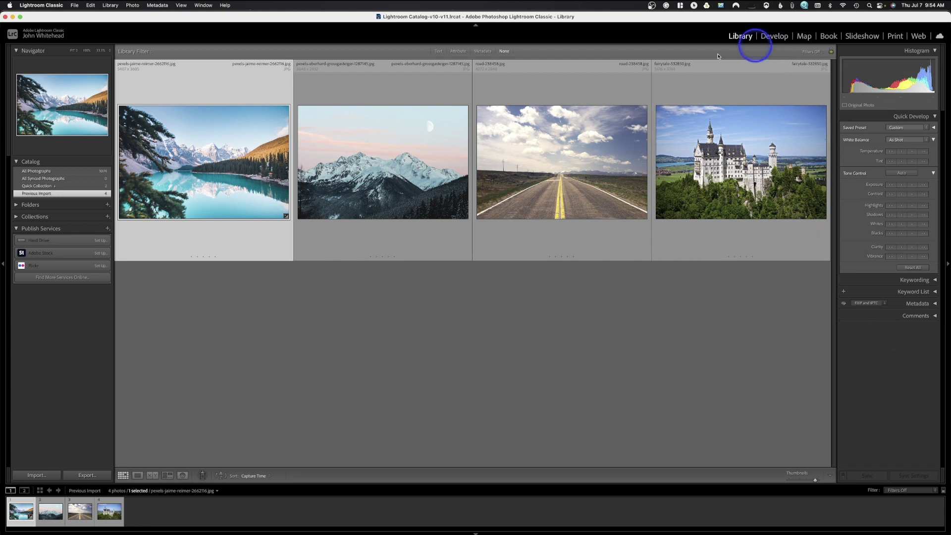
# Open the lake photo in the Develop module and apply the FT05 preset from the Style: Futuristic group
pyautogui.click(775, 38)
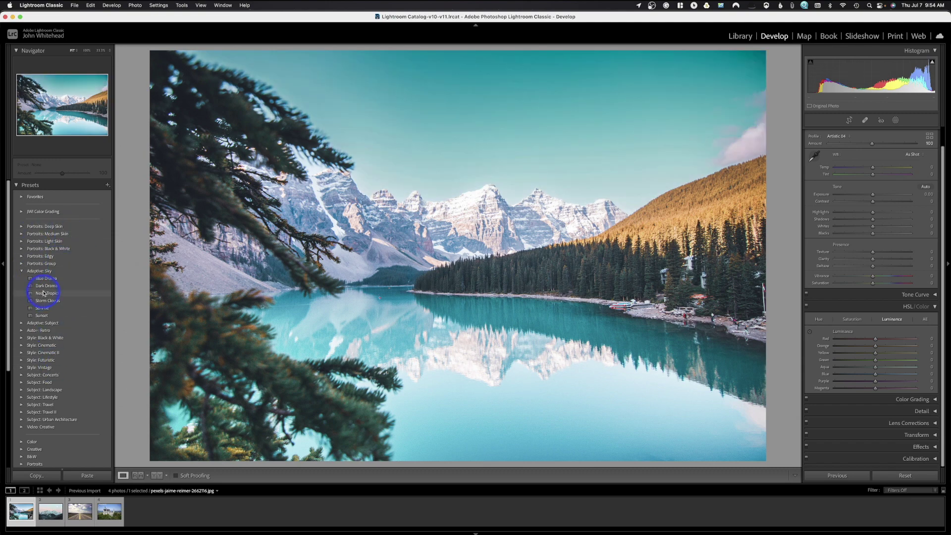
pyautogui.click(30, 362)
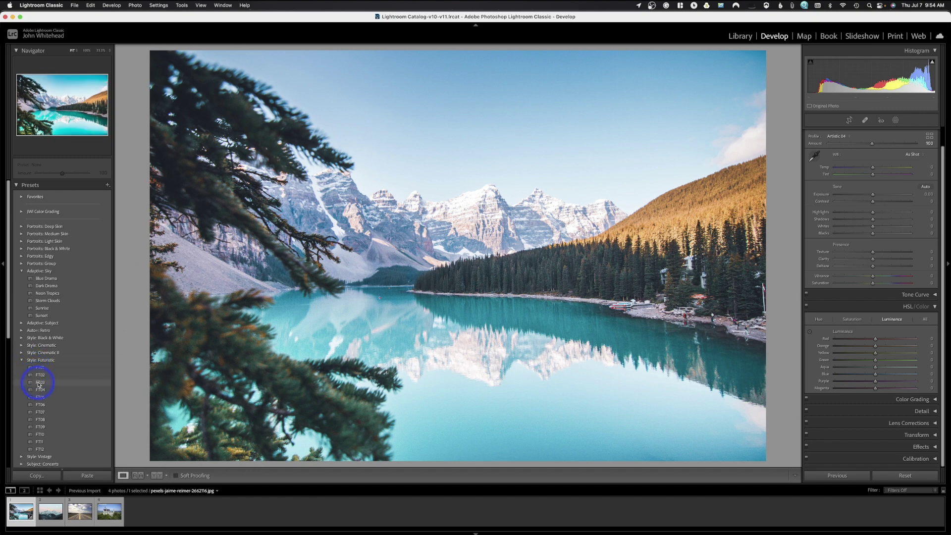
pyautogui.click(39, 385)
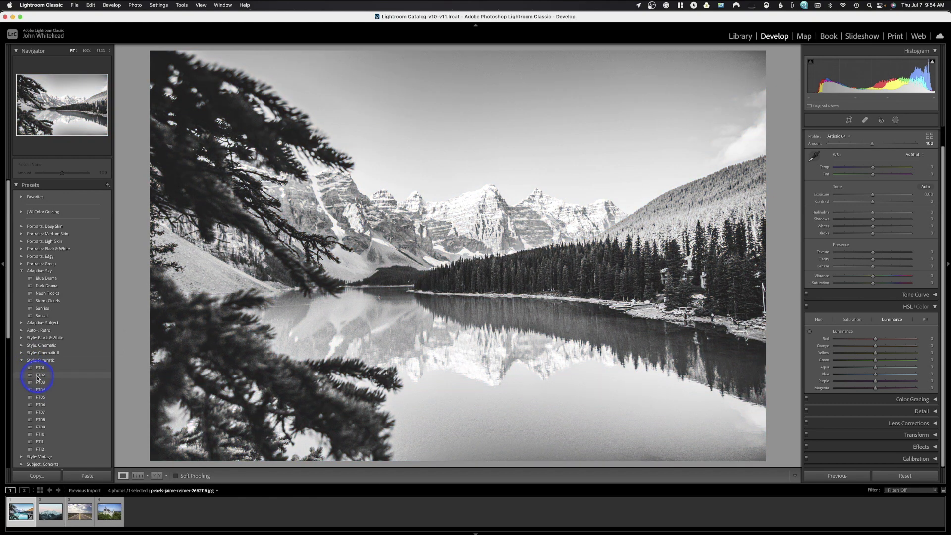
pyautogui.click(39, 390)
pyautogui.click(37, 397)
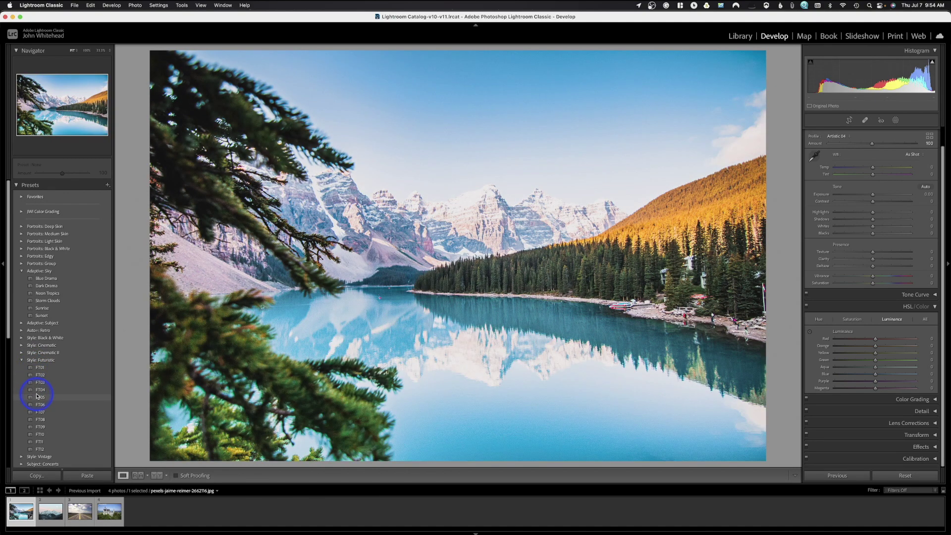
pyautogui.click(37, 396)
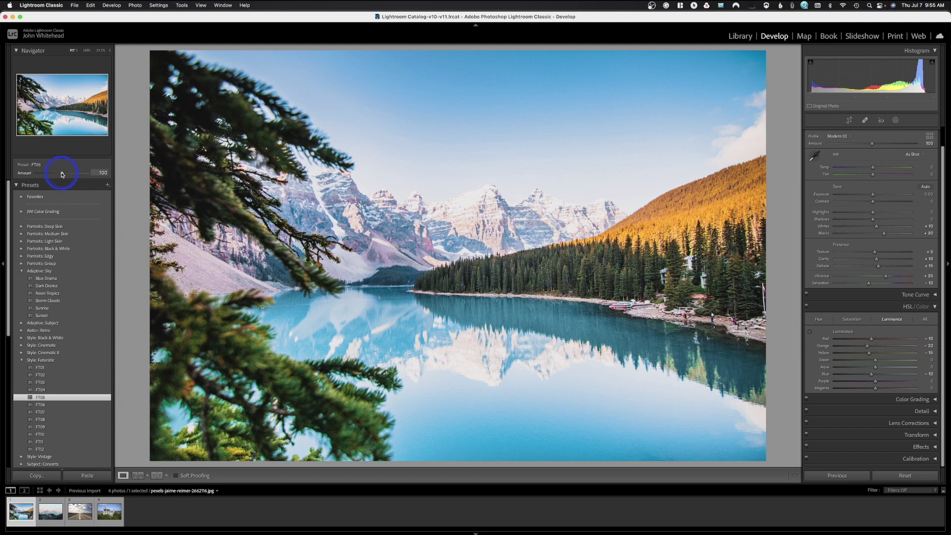
# Try different strengths for the applied FT05 preset, including 0 and 125, and finish with the amount at 52
pyautogui.moveTo(62, 175); pyautogui.dragTo(35, 176)
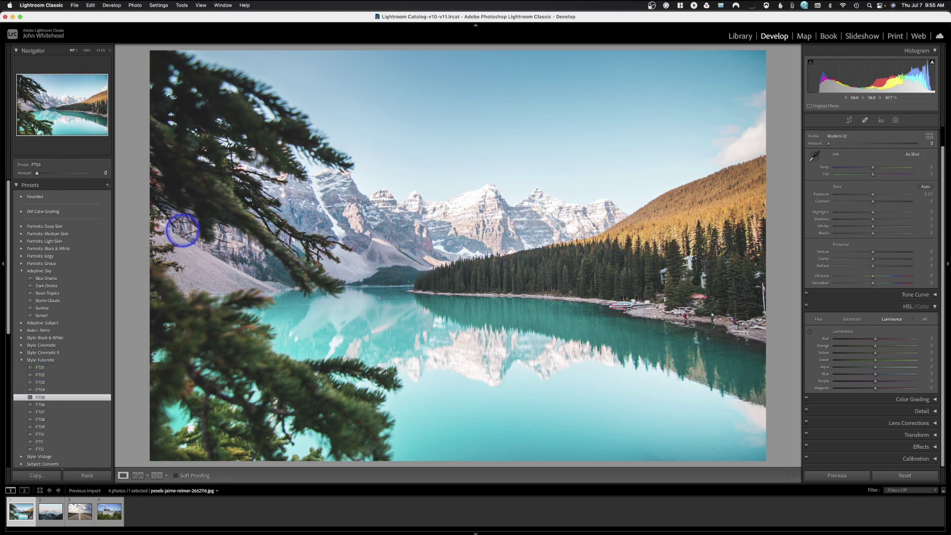
pyautogui.moveTo(37, 173); pyautogui.dragTo(71, 176)
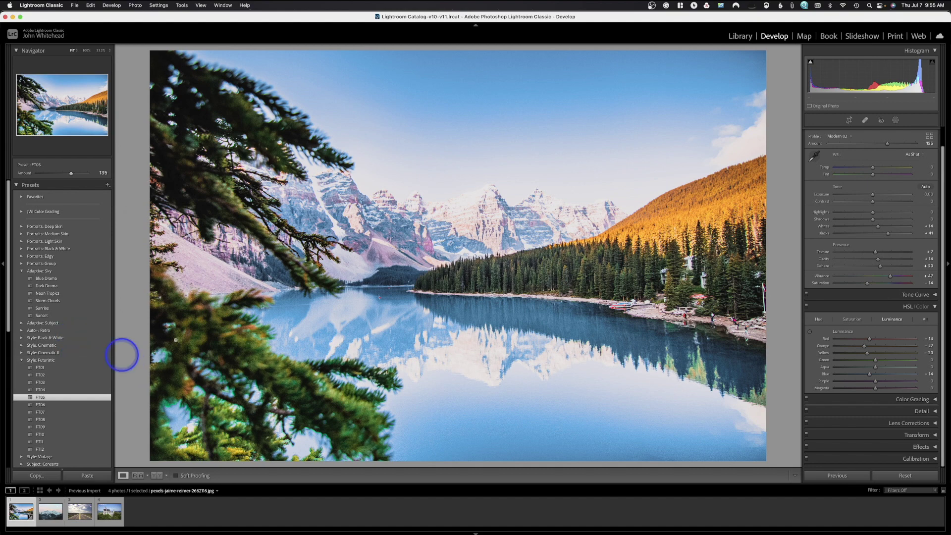
pyautogui.doubleClick(62, 173)
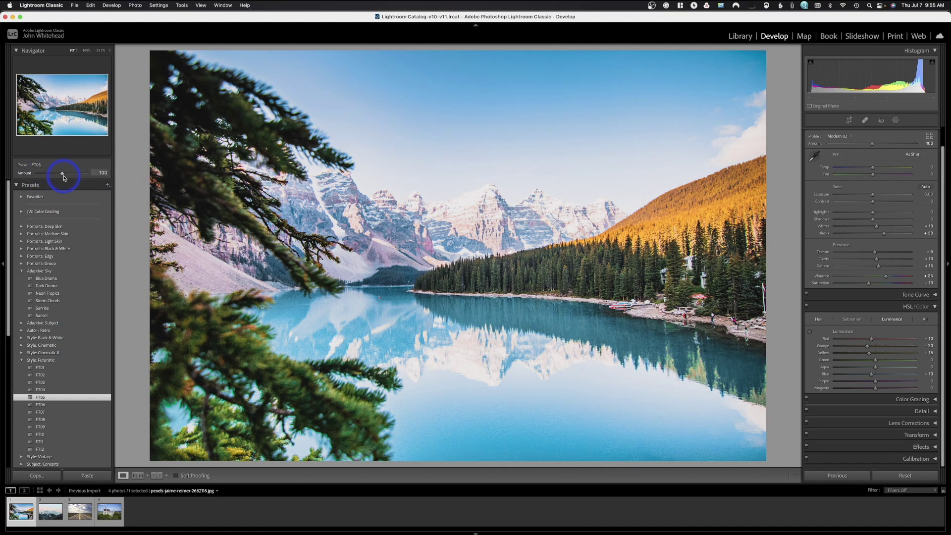
pyautogui.moveTo(62, 174); pyautogui.dragTo(54, 177)
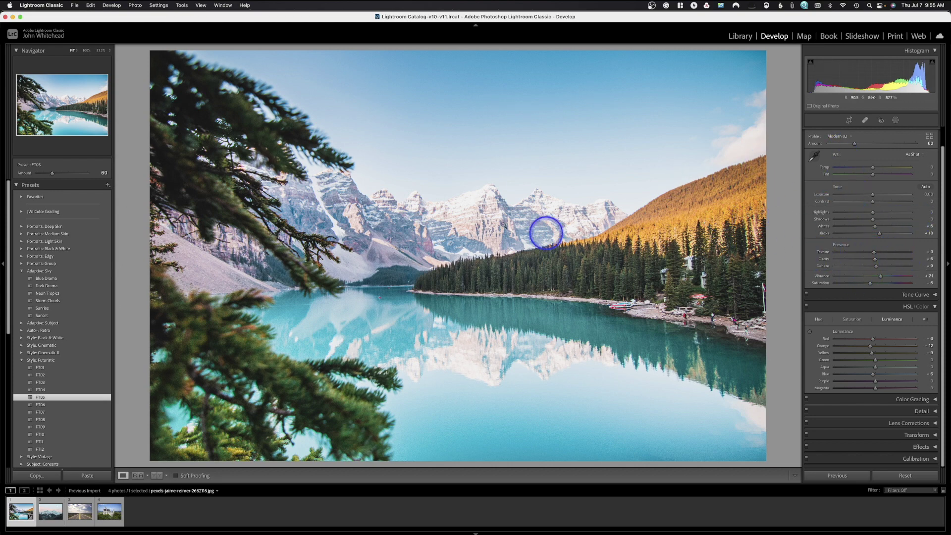
pyautogui.moveTo(52, 173); pyautogui.dragTo(49, 173)
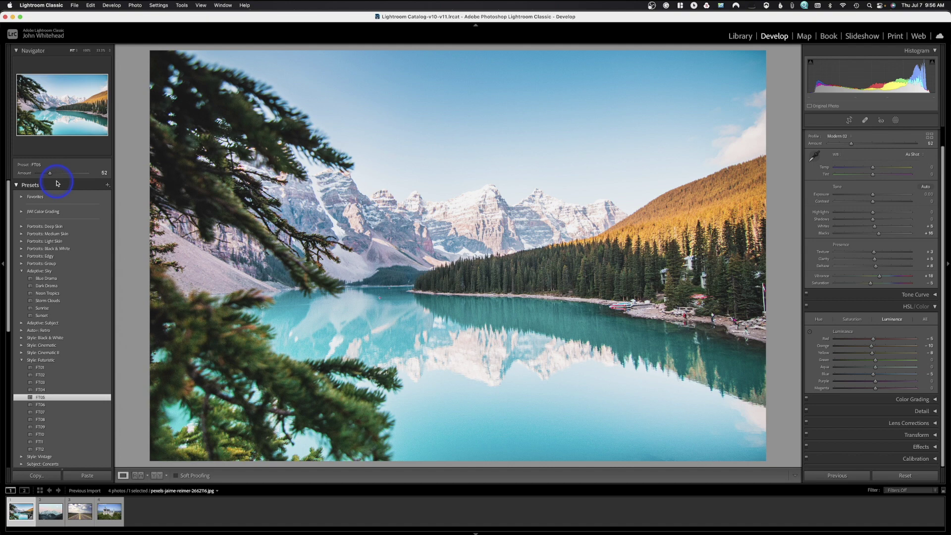
# Open the creation of a new develop preset
pyautogui.click(108, 185)
pyautogui.click(122, 193)
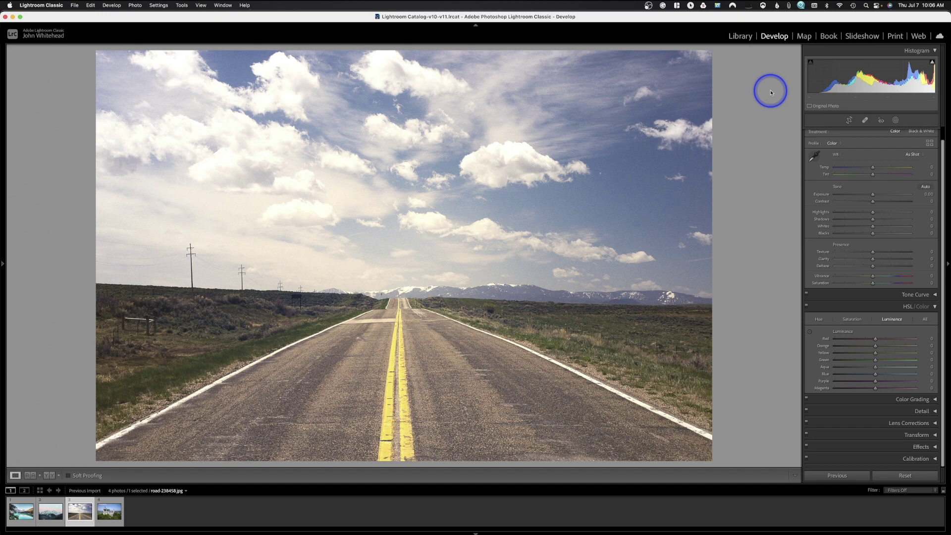
# Add a Select Sky mask to the road photo, almost fully desaturate the sky and set its exposure to -0.14
pyautogui.click(896, 122)
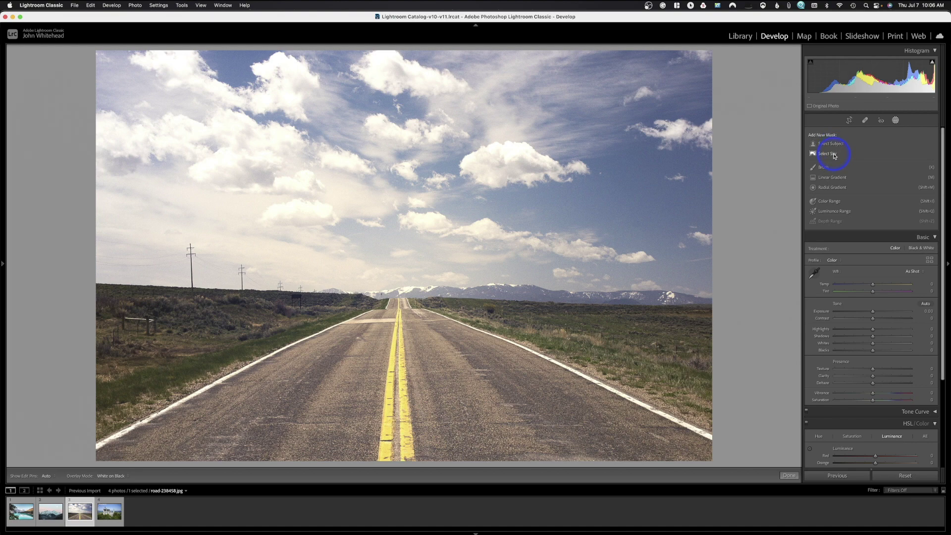
pyautogui.click(835, 155)
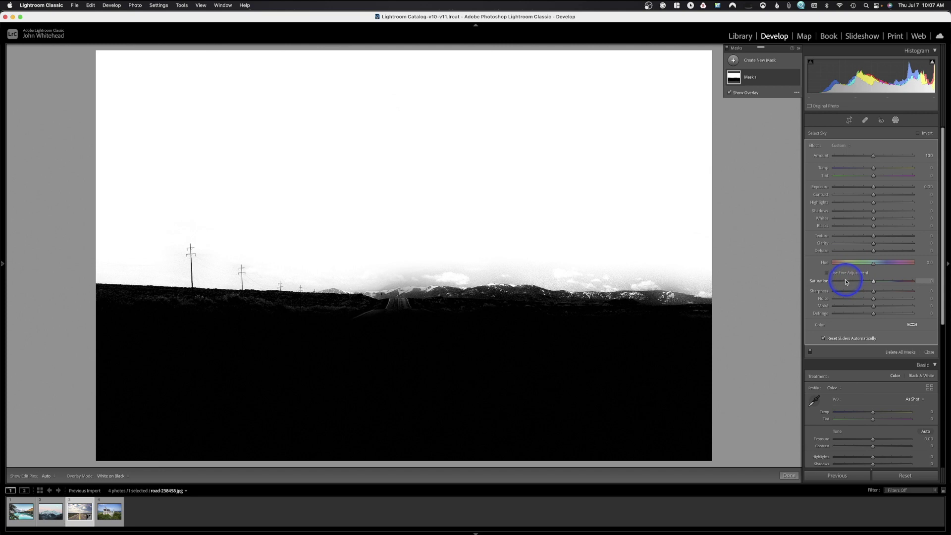
pyautogui.press('o')
pyautogui.moveTo(846, 282); pyautogui.dragTo(838, 283)
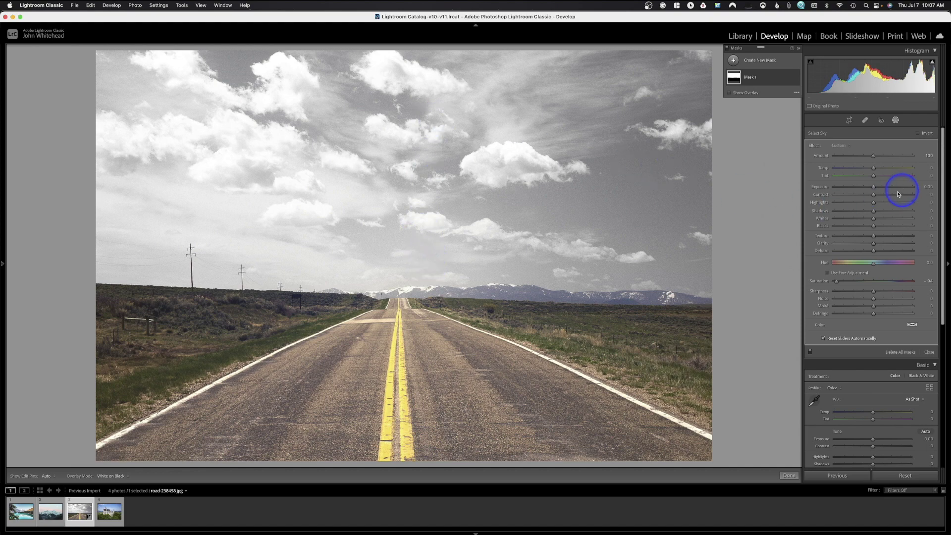
pyautogui.moveTo(873, 186); pyautogui.dragTo(872, 188)
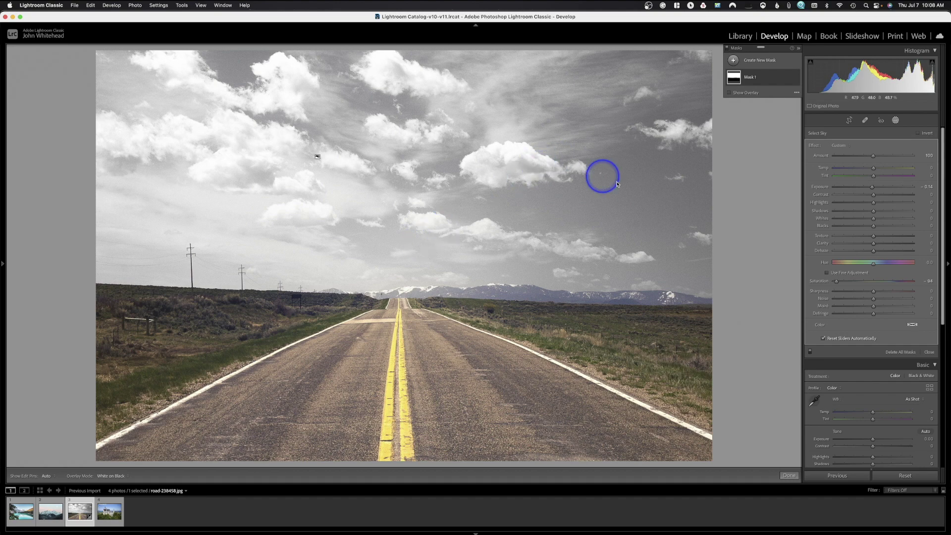
# Duplicate and invert the sky mask, then set the foreground's exposure to -0.49, its shadows to 11 and raise its saturation
pyautogui.moveTo(733, 77)
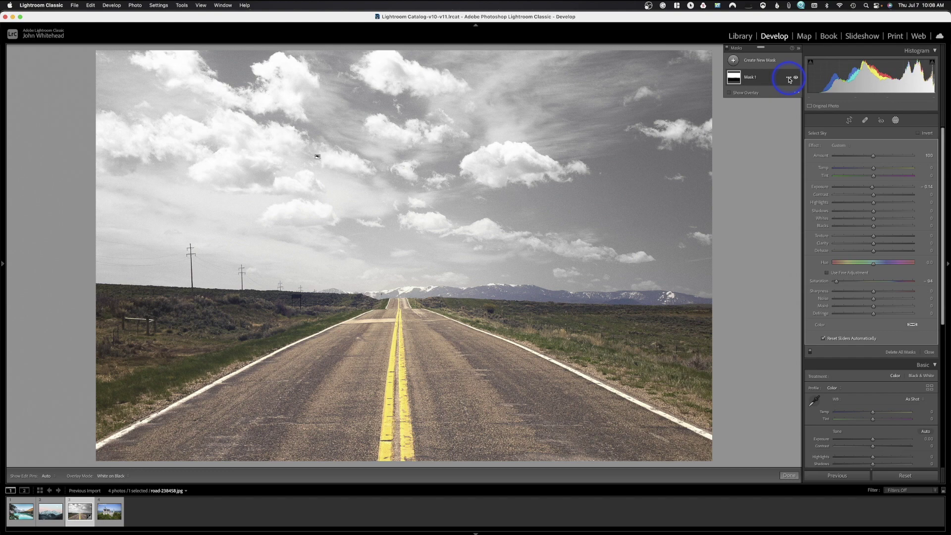
pyautogui.click(789, 79)
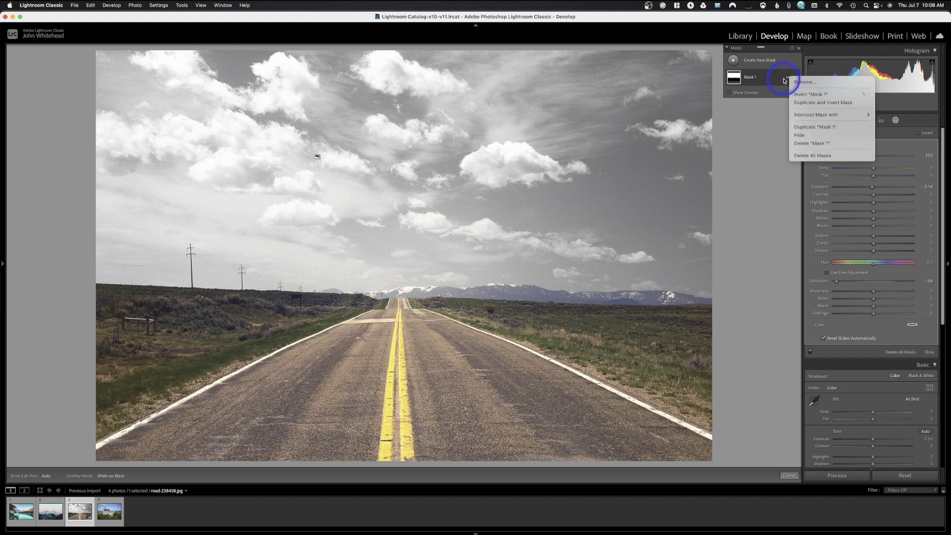
pyautogui.click(813, 103)
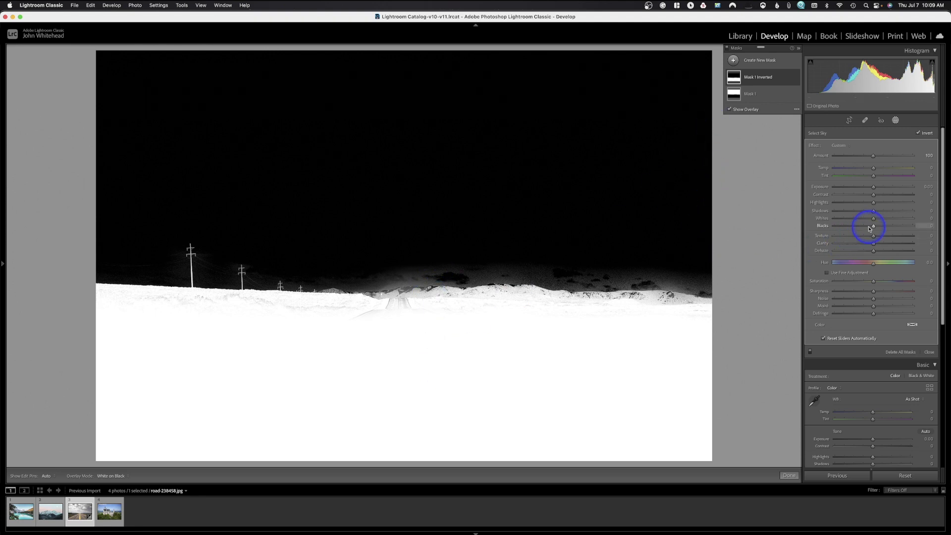
pyautogui.moveTo(869, 190); pyautogui.dragTo(868, 189)
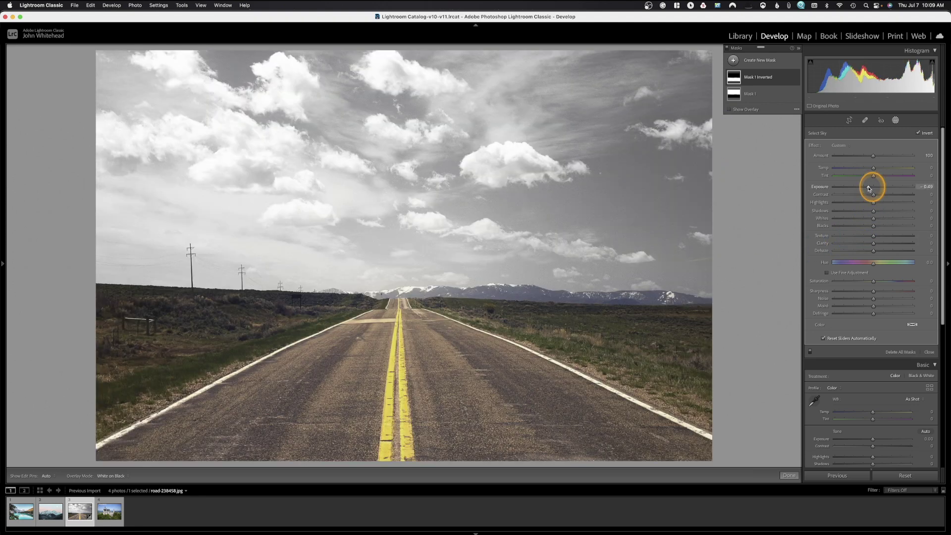
pyautogui.click(878, 211)
pyautogui.moveTo(881, 281); pyautogui.dragTo(886, 282)
pyautogui.moveTo(744, 82)
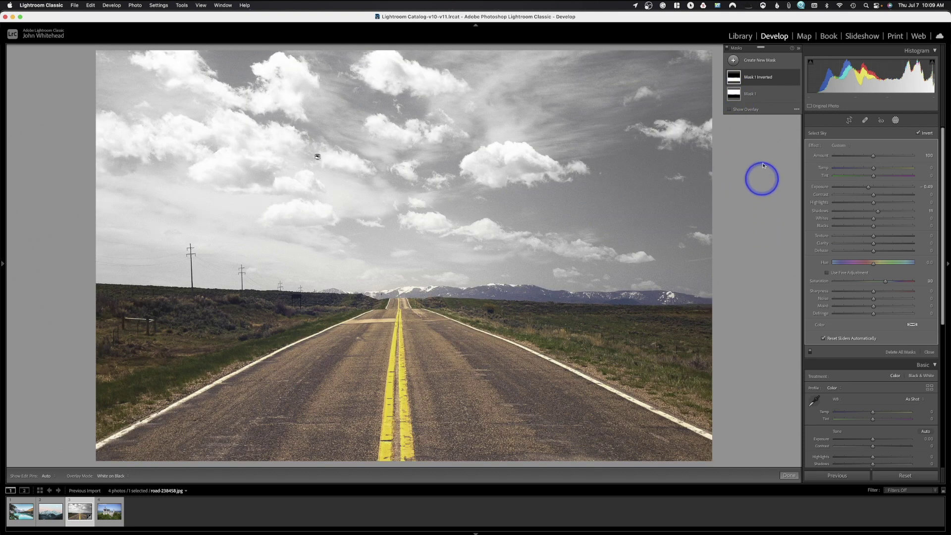
# Undo the foreground adjustments and the inverted duplicate of the sky mask
pyautogui.moveTo(790, 95)
pyautogui.click(789, 95)
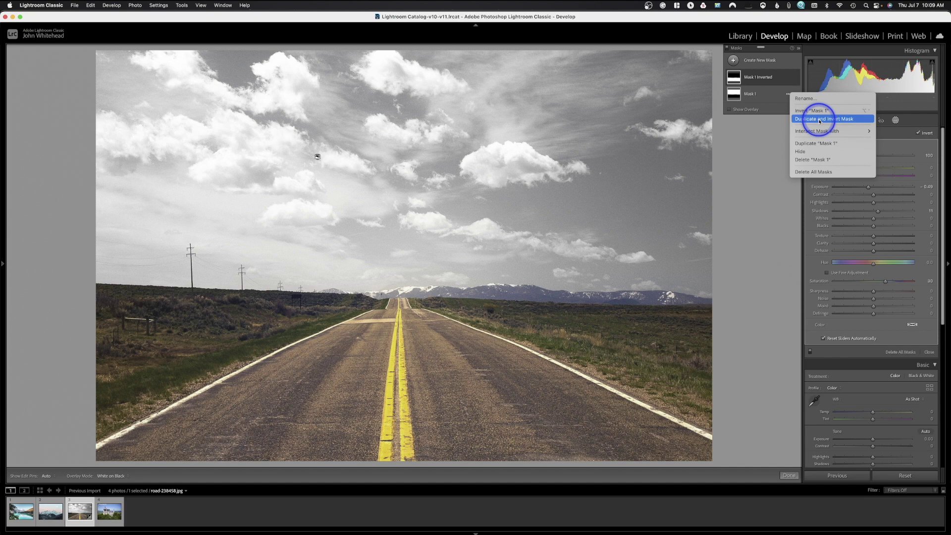
pyautogui.press('Escape')
pyautogui.press('super+z')
pyautogui.press('super+z')
pyautogui.press('super+z')
pyautogui.press('o')
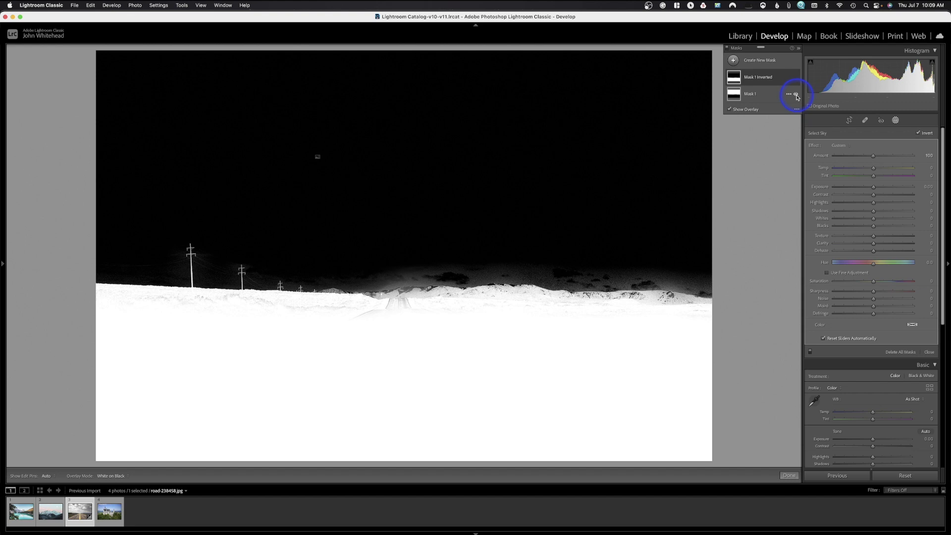
pyautogui.press('super+z')
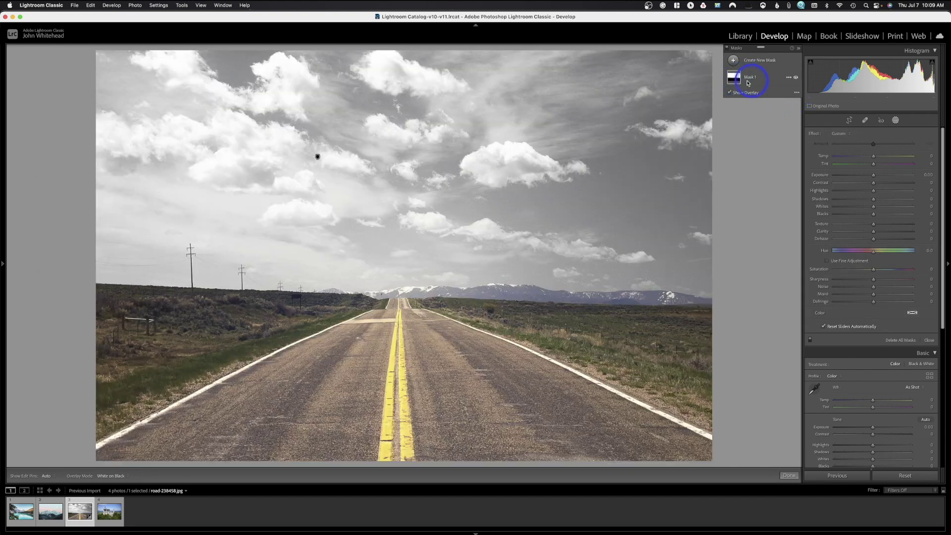
# Add a second Select Sky mask, invert it onto the foreground, and set its exposure to -1.34, saturation to 47 and amount to 68
pyautogui.click(734, 60)
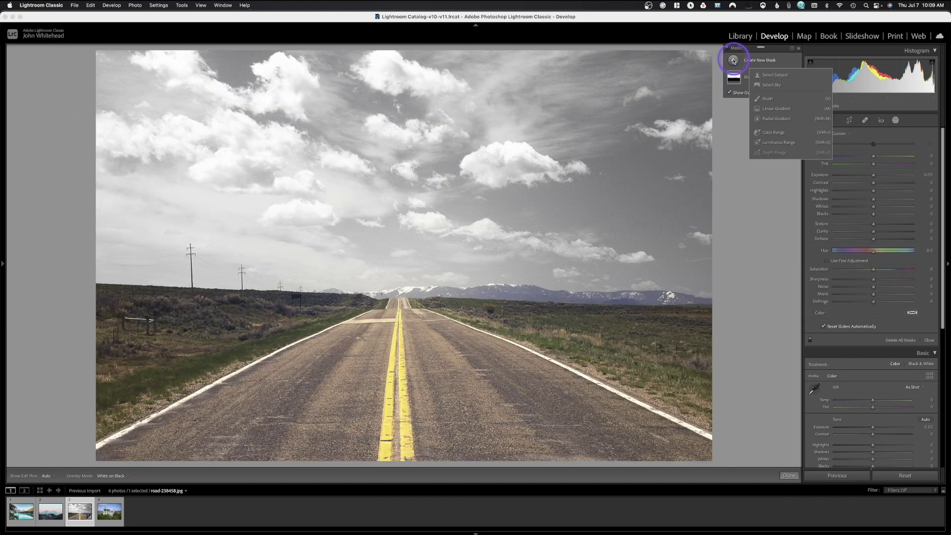
pyautogui.click(770, 87)
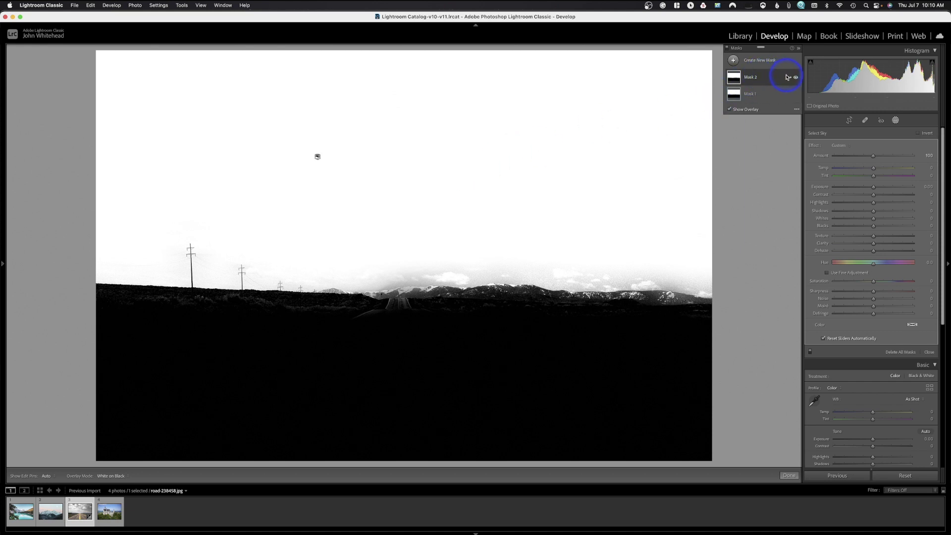
pyautogui.click(789, 78)
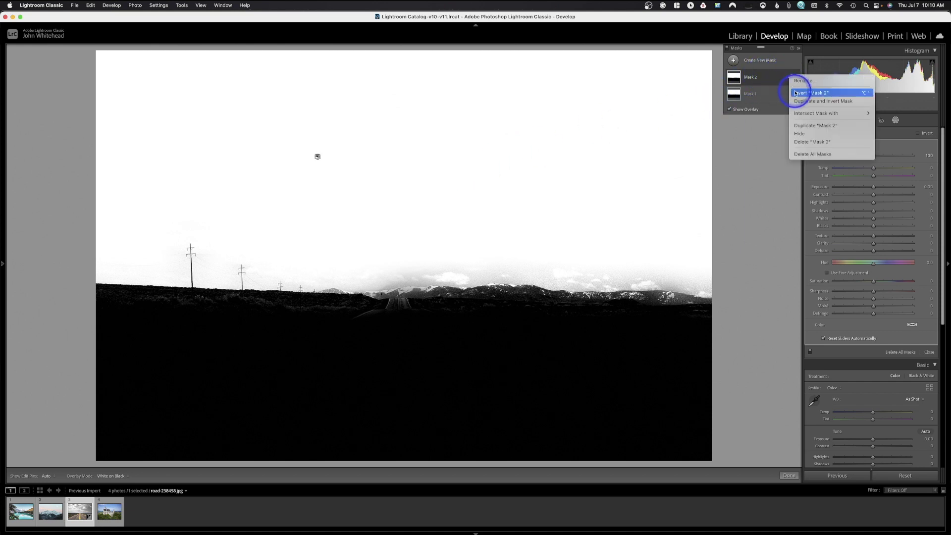
pyautogui.click(794, 92)
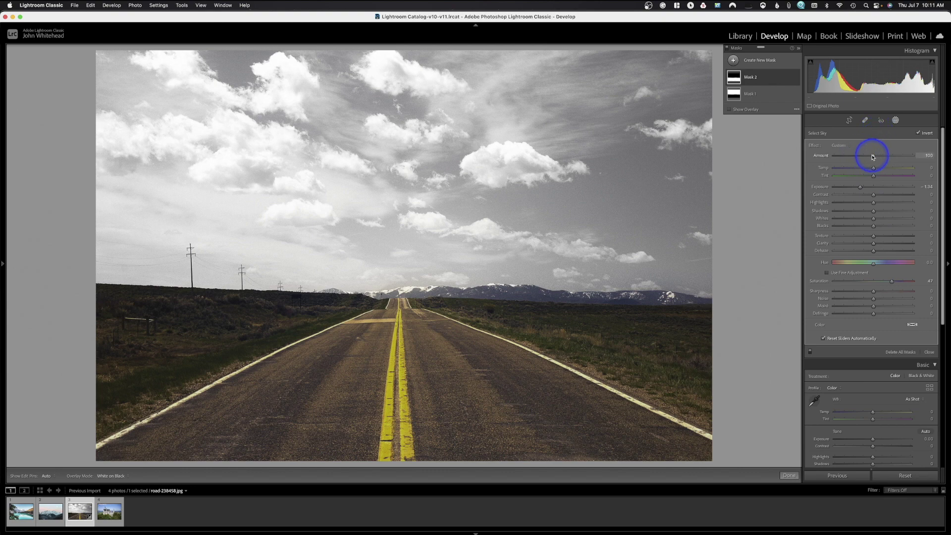
pyautogui.moveTo(873, 157); pyautogui.dragTo(861, 158)
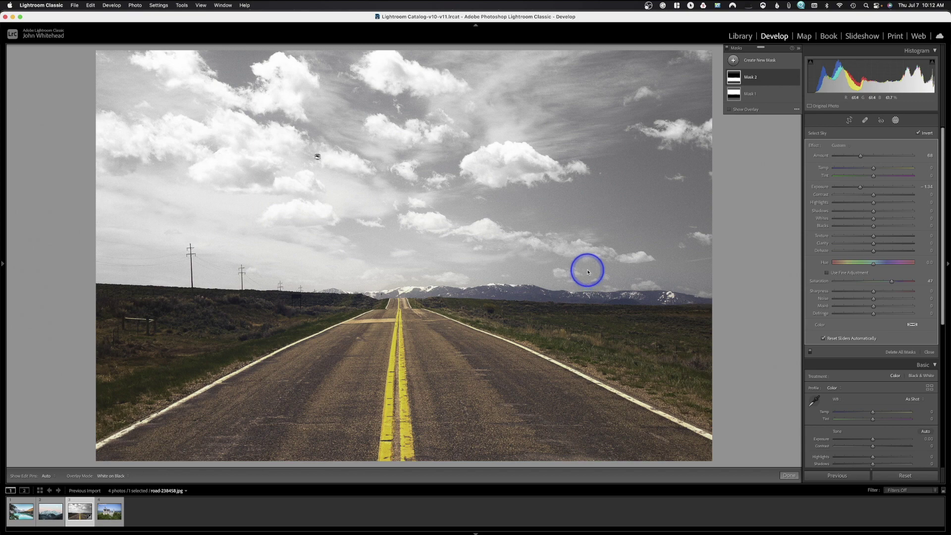
pyautogui.click(751, 286)
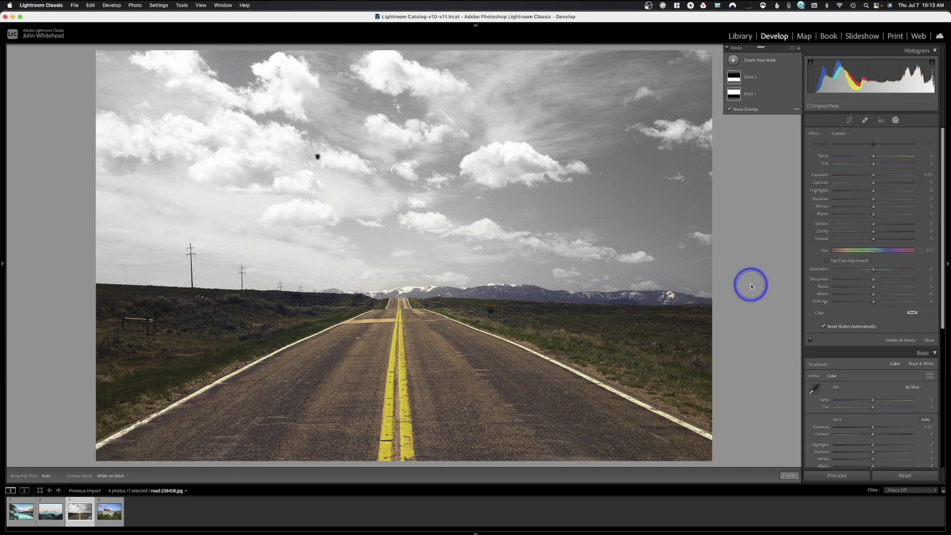
# Copy only the road photo's Masking settings, including Mask 1 and Mask 2, with all other setting groups excluded
pyautogui.click(158, 6)
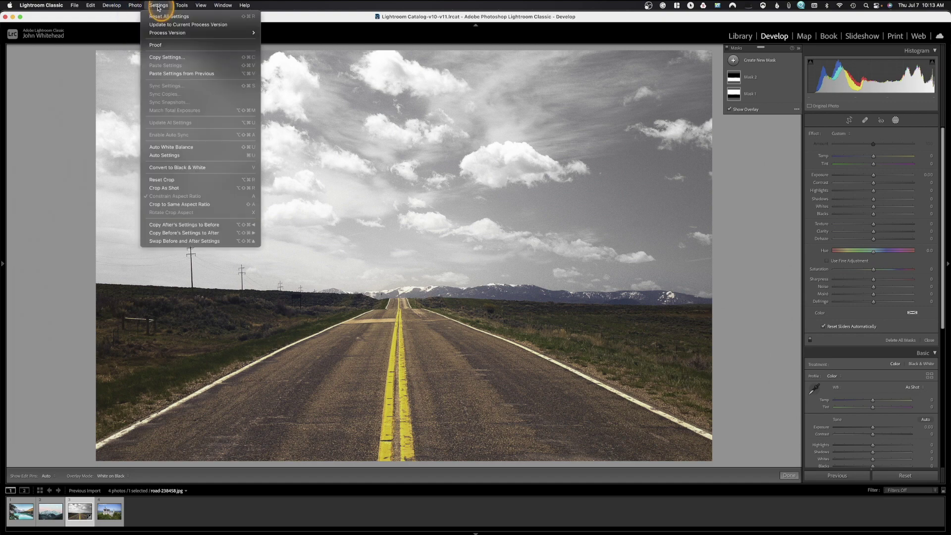
pyautogui.click(158, 58)
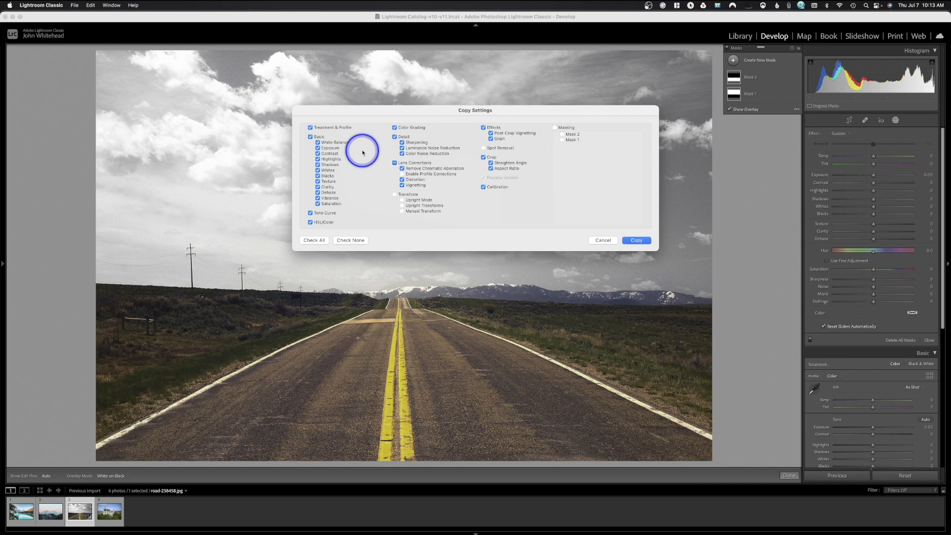
pyautogui.click(312, 137)
pyautogui.click(310, 127)
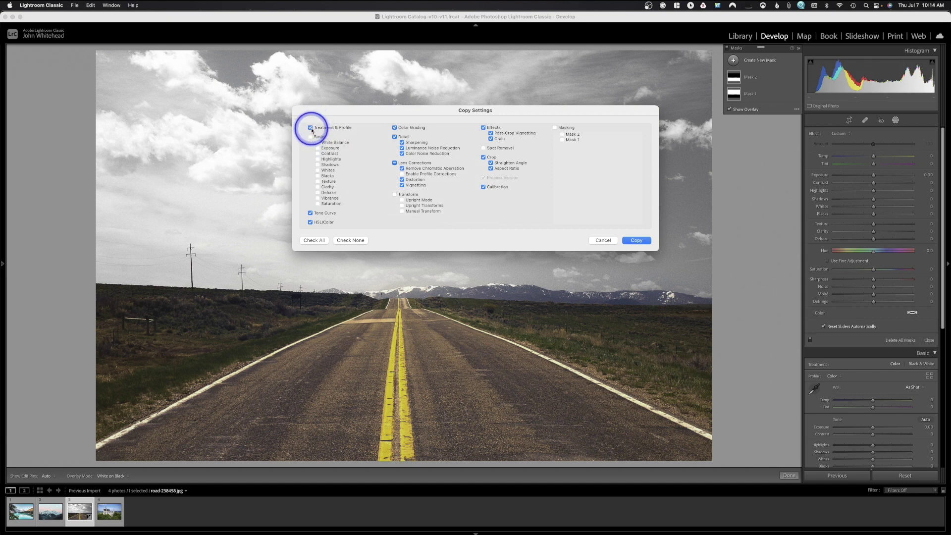
pyautogui.click(310, 213)
pyautogui.click(310, 222)
pyautogui.click(394, 127)
pyautogui.click(395, 137)
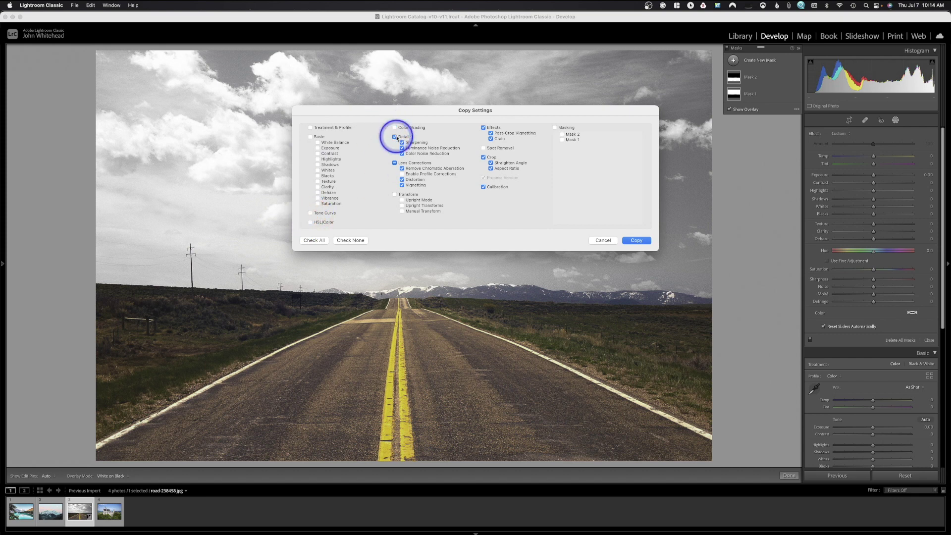
pyautogui.click(394, 163)
pyautogui.click(484, 127)
pyautogui.click(484, 157)
pyautogui.click(484, 187)
pyautogui.click(556, 127)
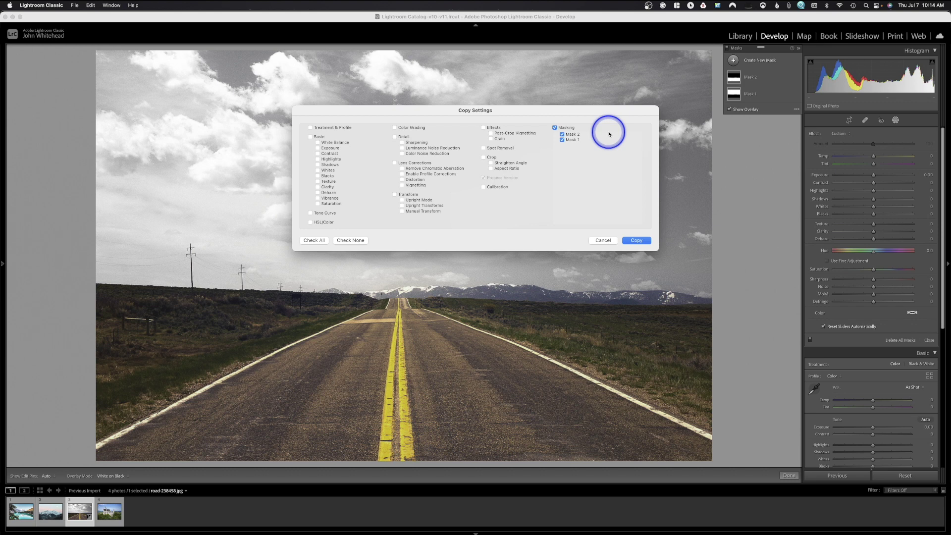
pyautogui.click(645, 242)
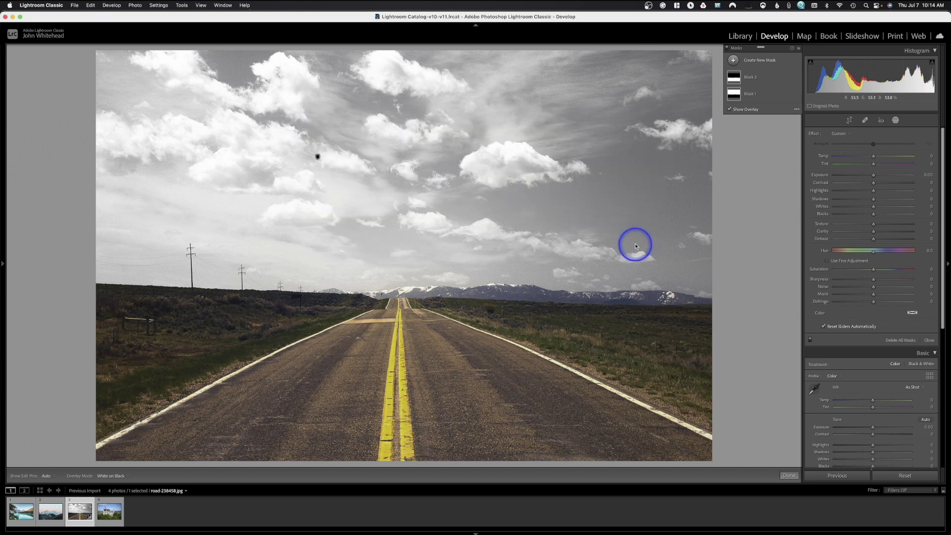
# Paste the copied masking settings onto the castle photo
pyautogui.click(111, 510)
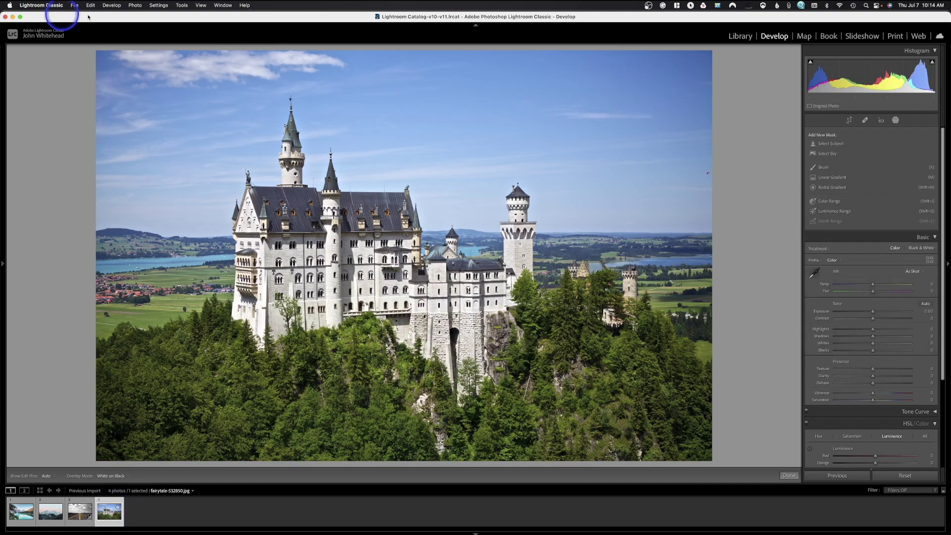
pyautogui.click(155, 4)
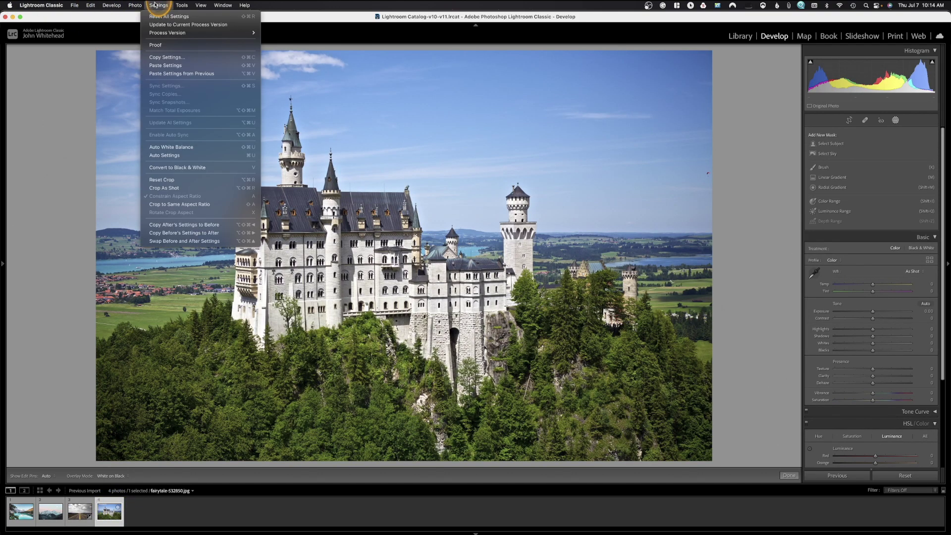
pyautogui.click(163, 66)
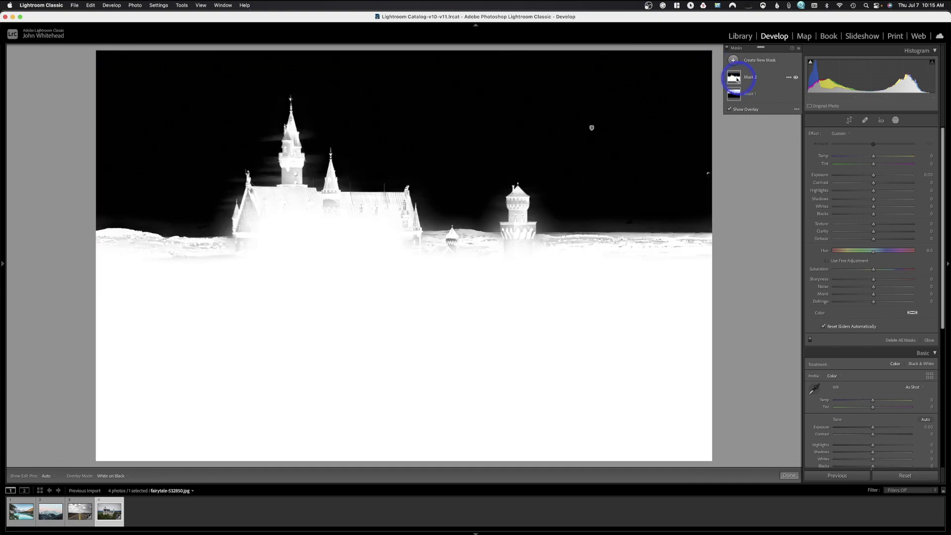
# Inspect the overlays and slider settings of Mask 2 and Mask 1 on the castle photo, and reset all its edits
pyautogui.moveTo(735, 77)
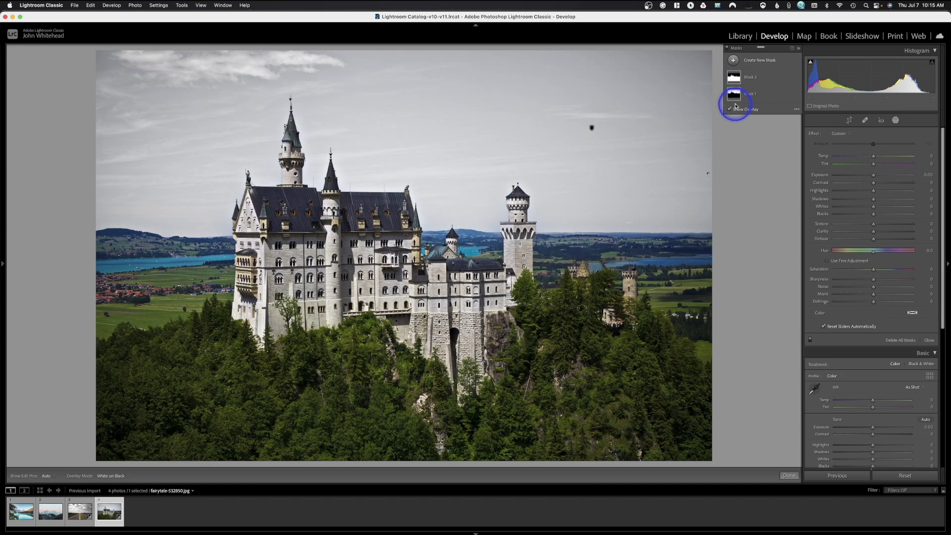
pyautogui.moveTo(734, 98)
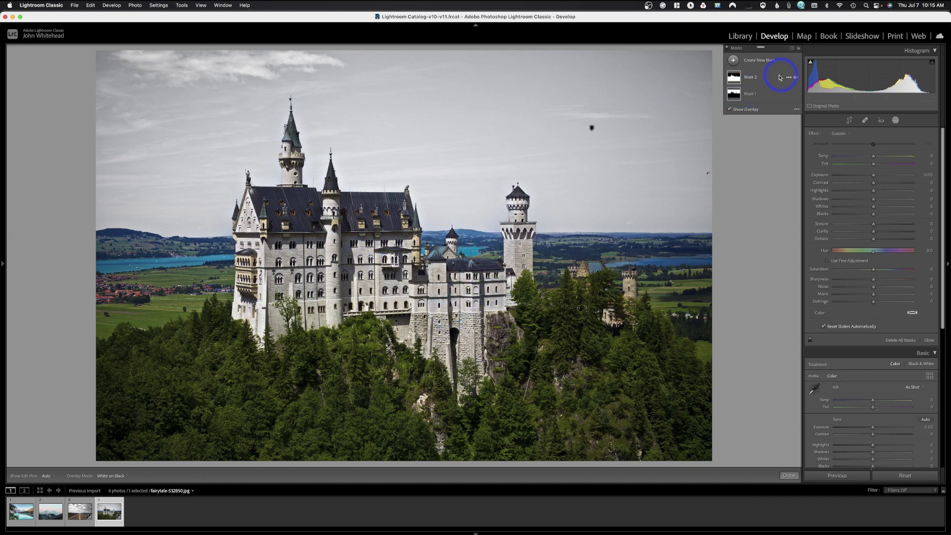
pyautogui.click(762, 79)
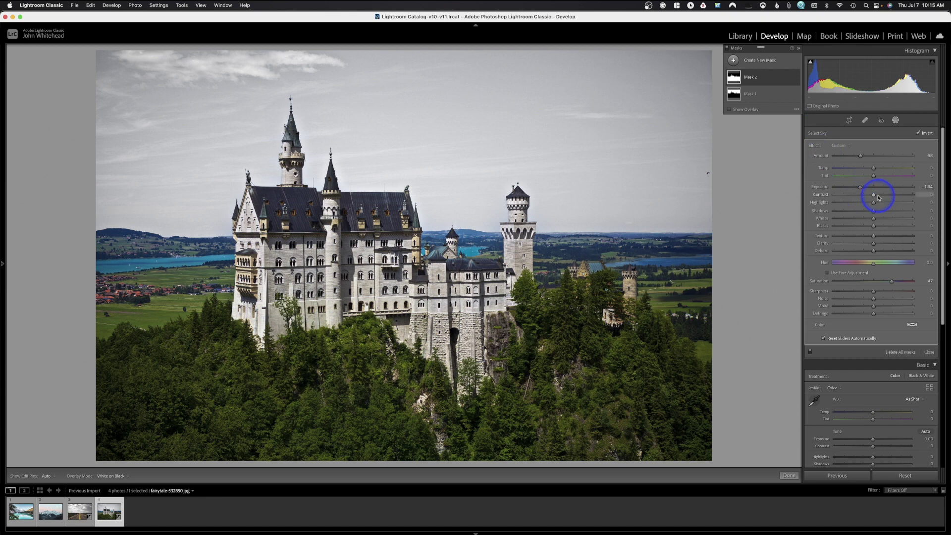
pyautogui.click(769, 94)
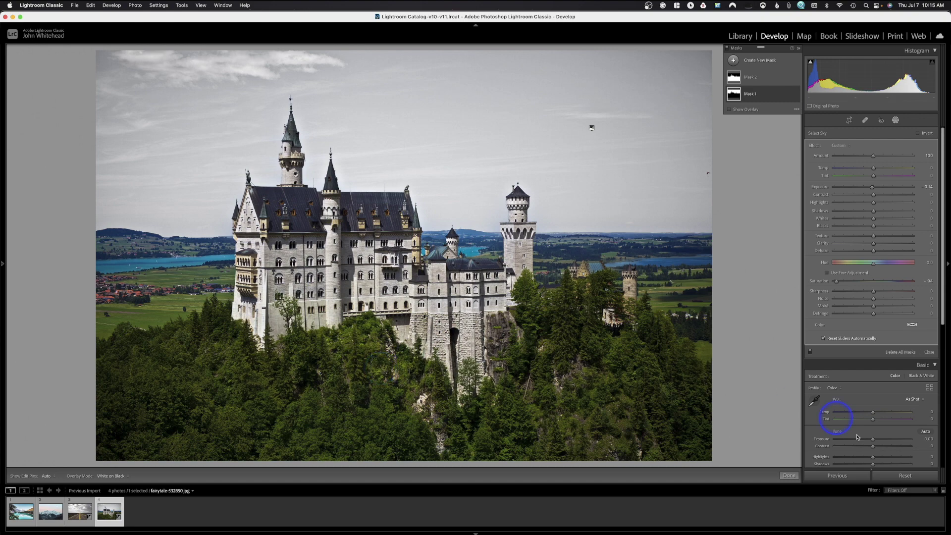
pyautogui.click(907, 475)
# Select all four photos in the Library with the road photo as source and synchronize only its Masking settings, Mask 1 and Mask 2
pyautogui.click(79, 515)
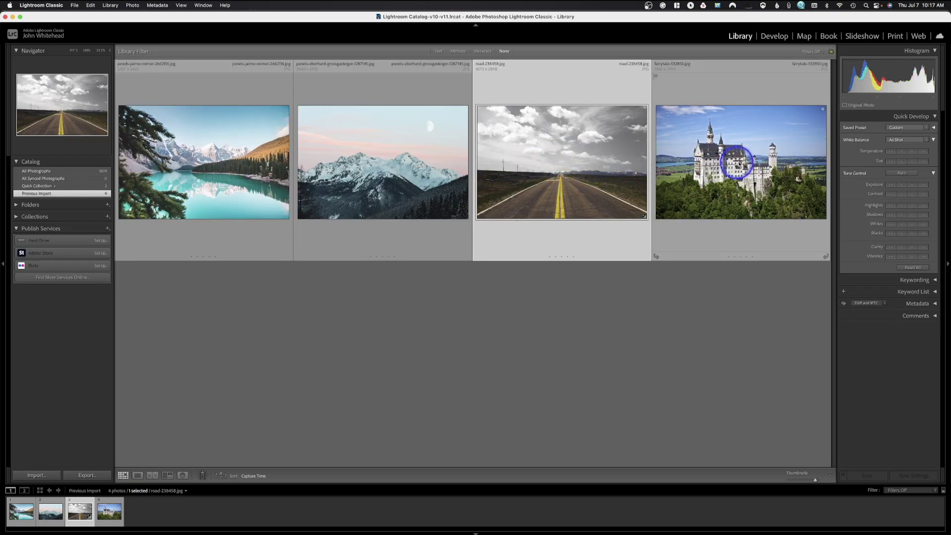
pyautogui.keyDown('super'); pyautogui.click(743, 159); pyautogui.keyUp('super')
pyautogui.keyDown('super'); pyautogui.click(419, 187); pyautogui.keyUp('super')
pyautogui.keyDown('super'); pyautogui.click(231, 188); pyautogui.keyUp('super')
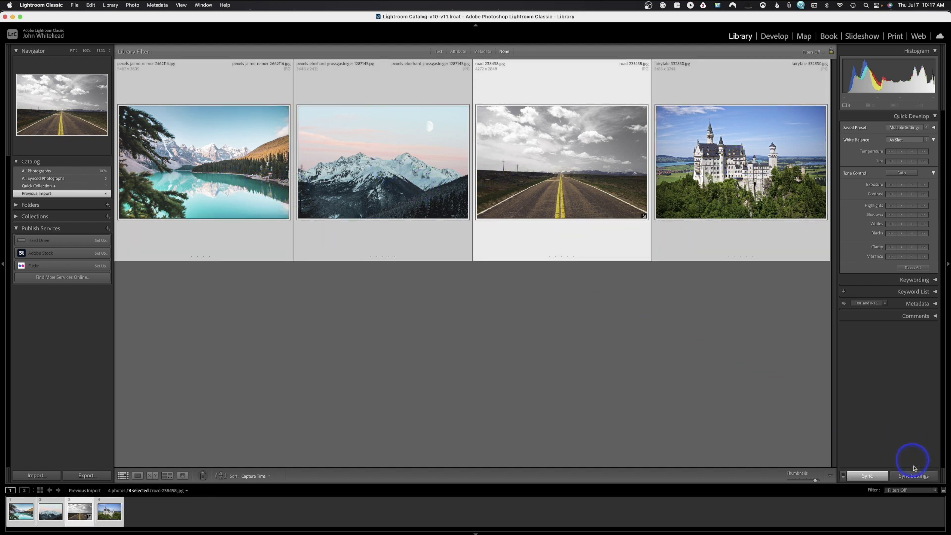
pyautogui.click(914, 476)
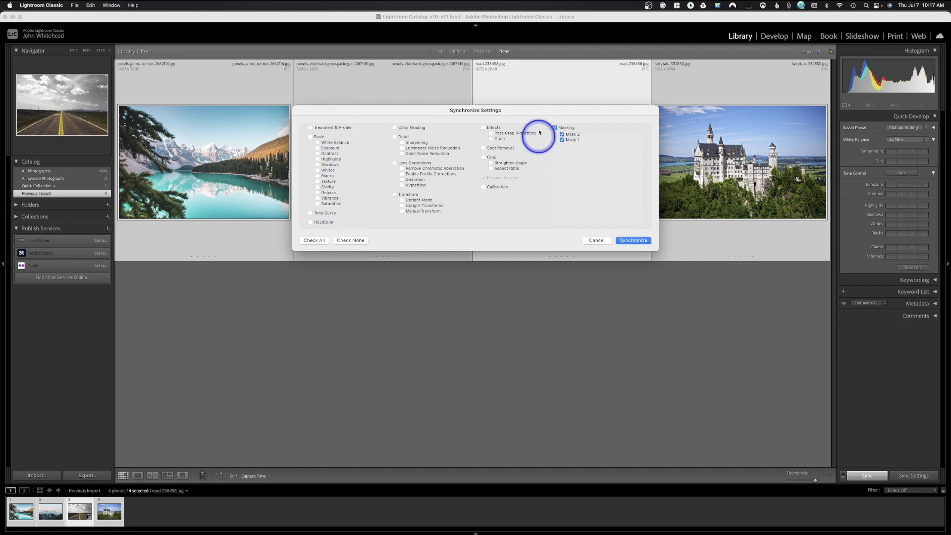
pyautogui.click(642, 242)
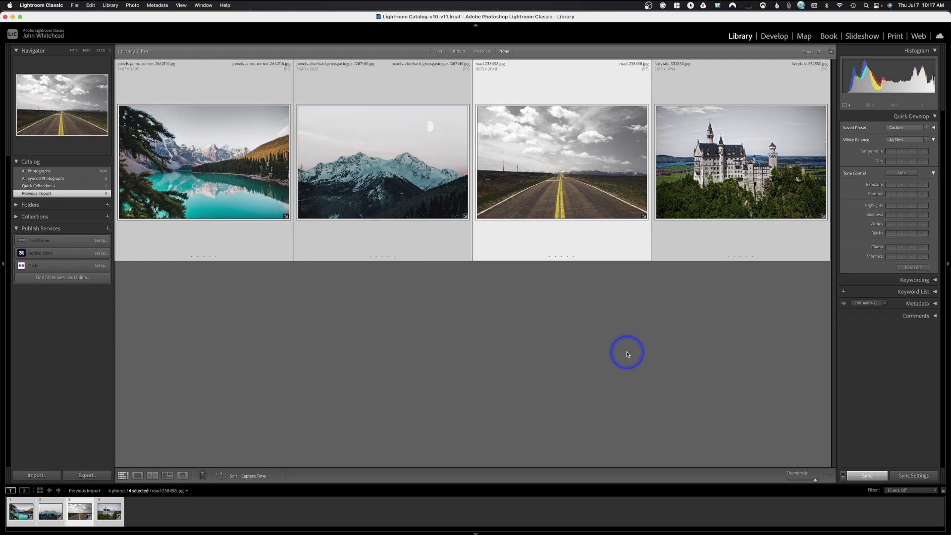
# Review the synchronized masks' effect on the mountain, lake and road photos in the Develop module
pyautogui.click(417, 187)
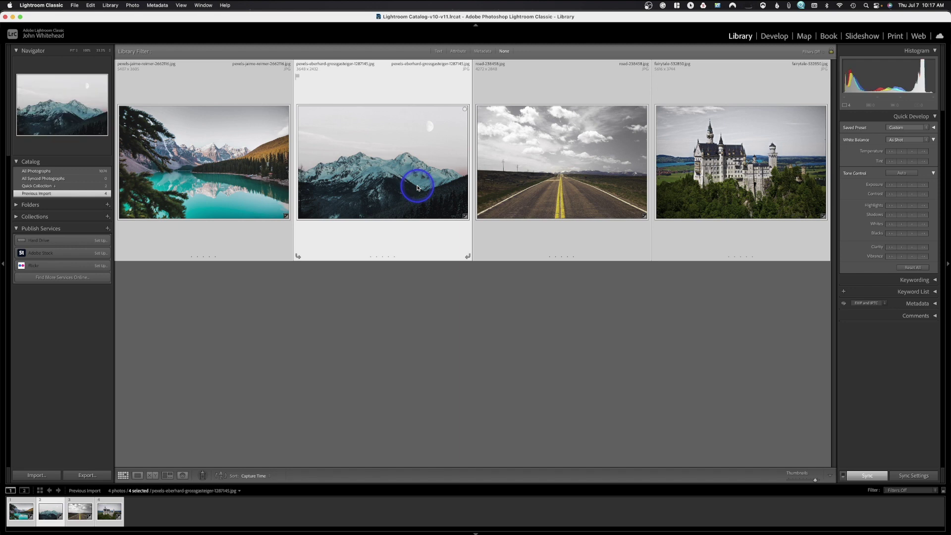
pyautogui.click(774, 36)
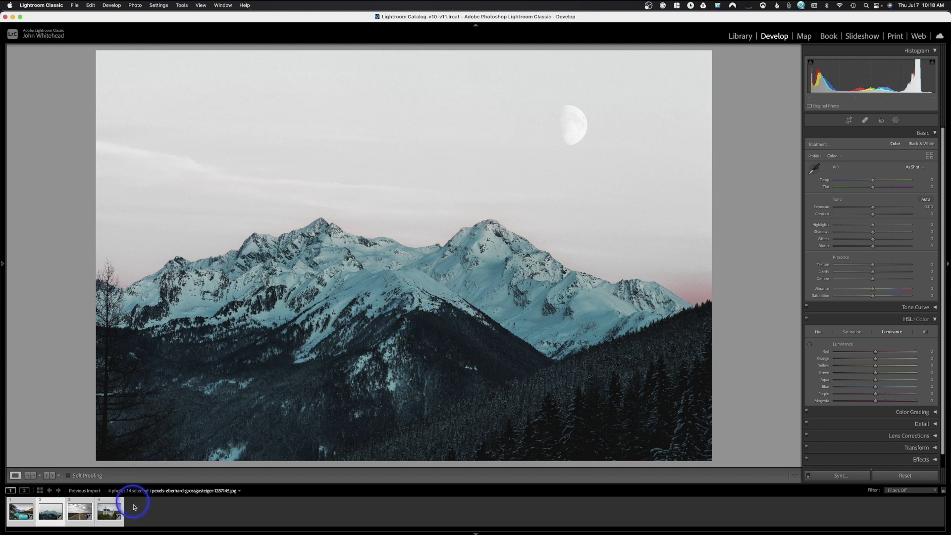
pyautogui.click(30, 514)
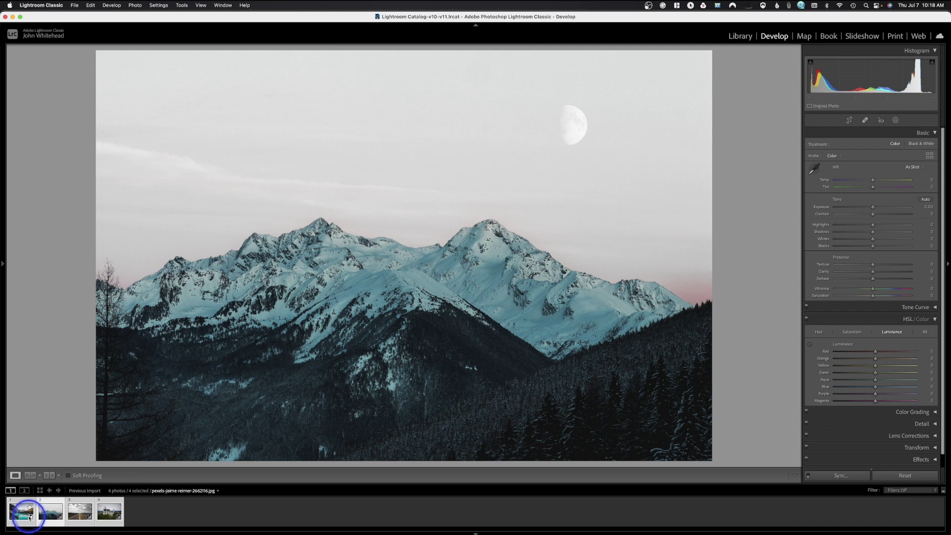
pyautogui.click(77, 513)
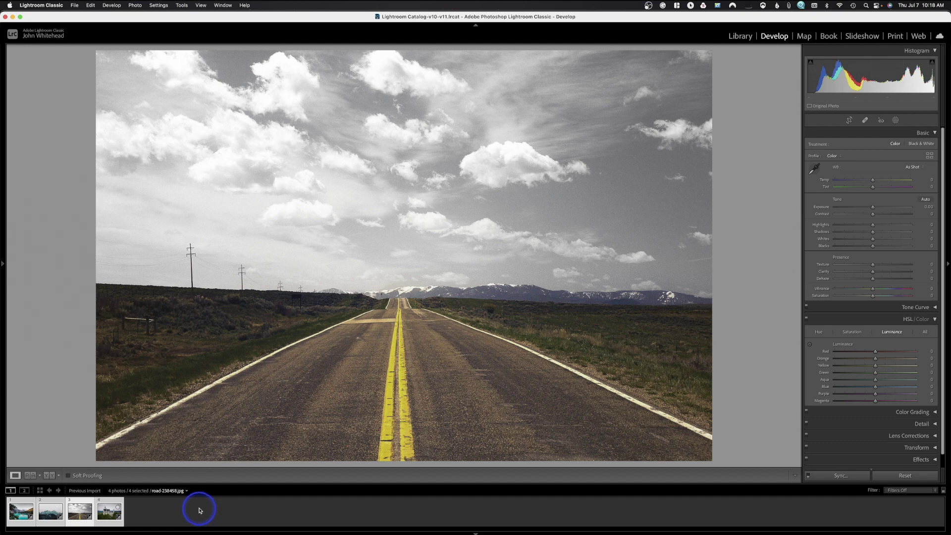
# Reset the road photo's edits, apply the Blue Drama preset from Adaptive: Sky, and collapse that preset group
pyautogui.click(3, 265)
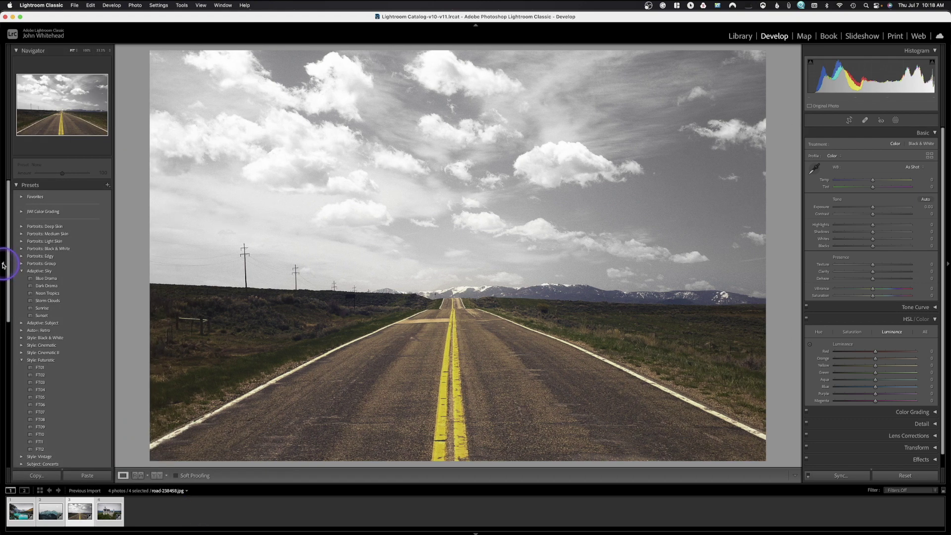
pyautogui.click(909, 475)
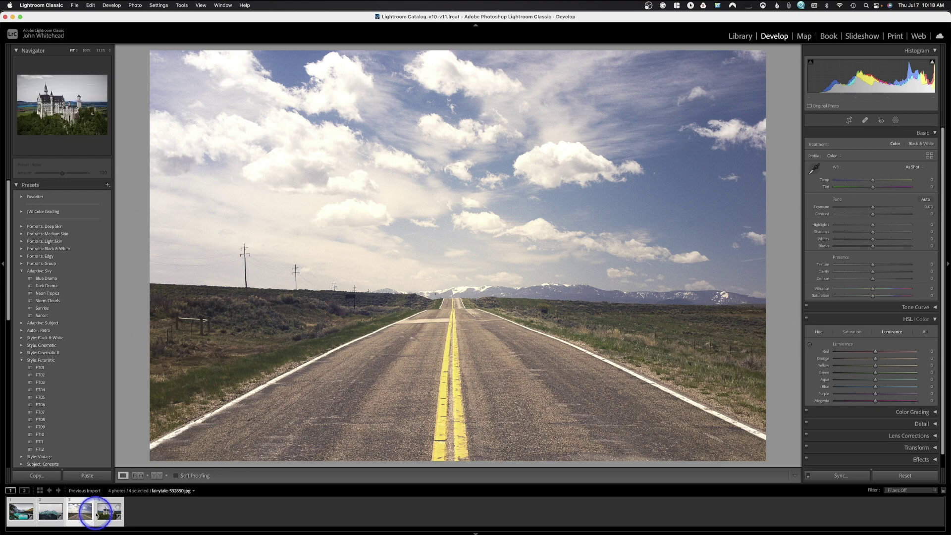
pyautogui.click(39, 280)
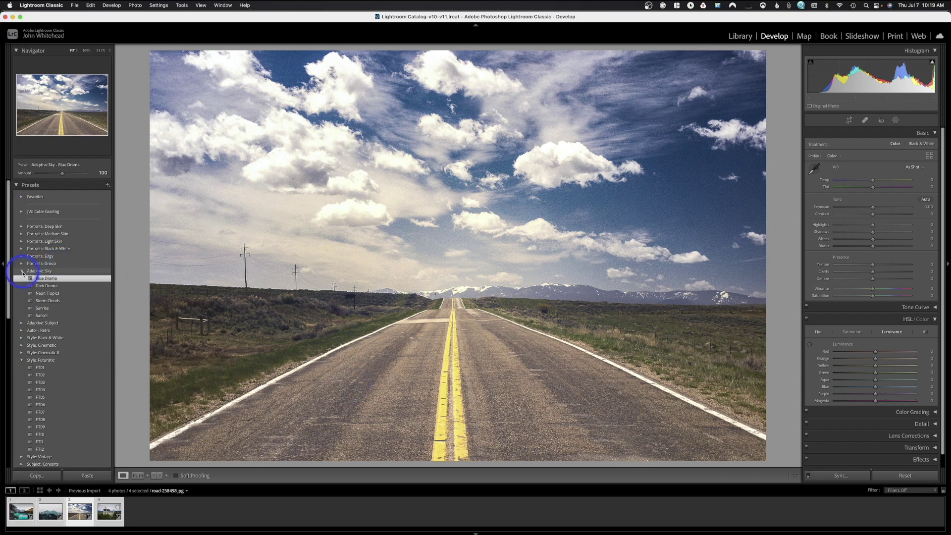
pyautogui.click(40, 271)
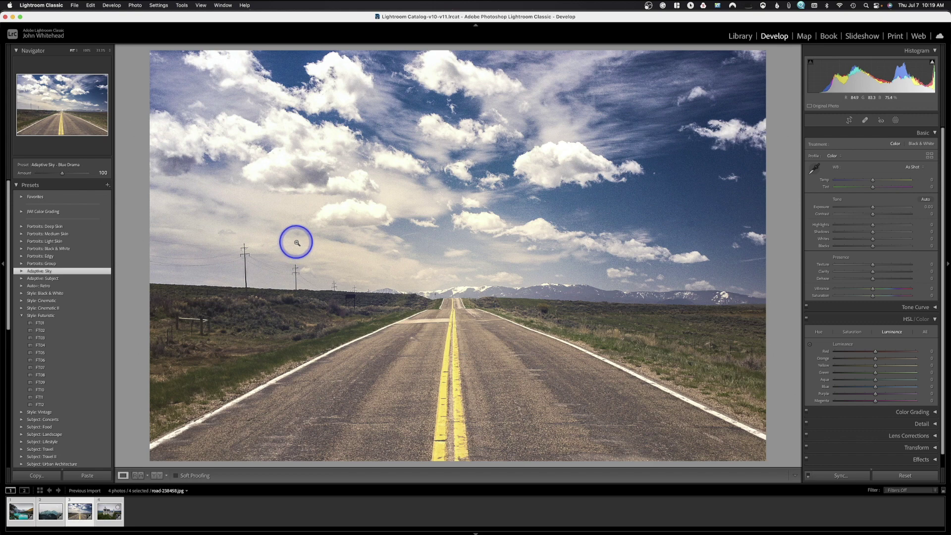